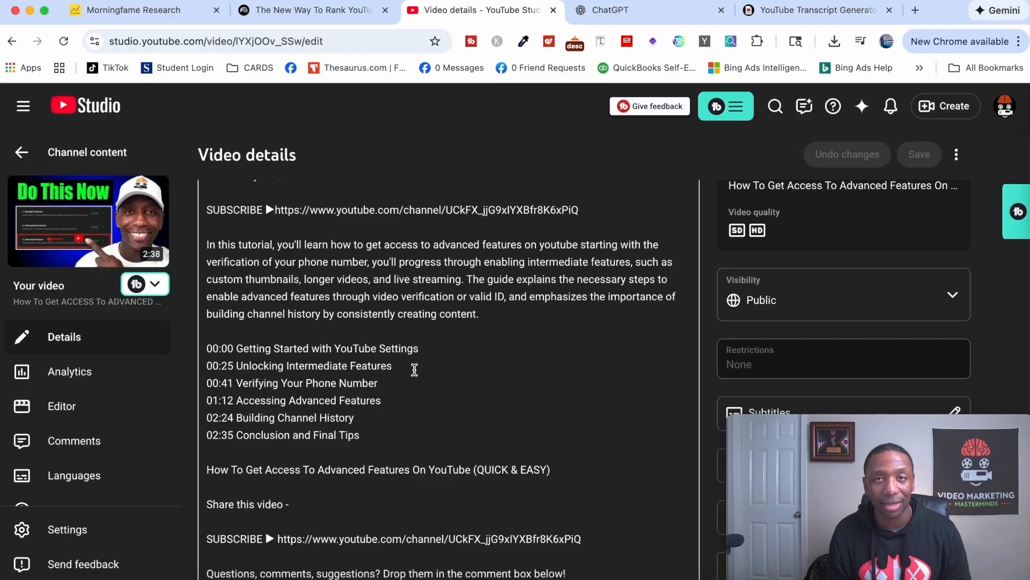
# Copy the link of the "How To Share Your YouTube Channel Link" video from YouTube Studio and switch to the YouTube transcript site.
pyautogui.click(678, 11)
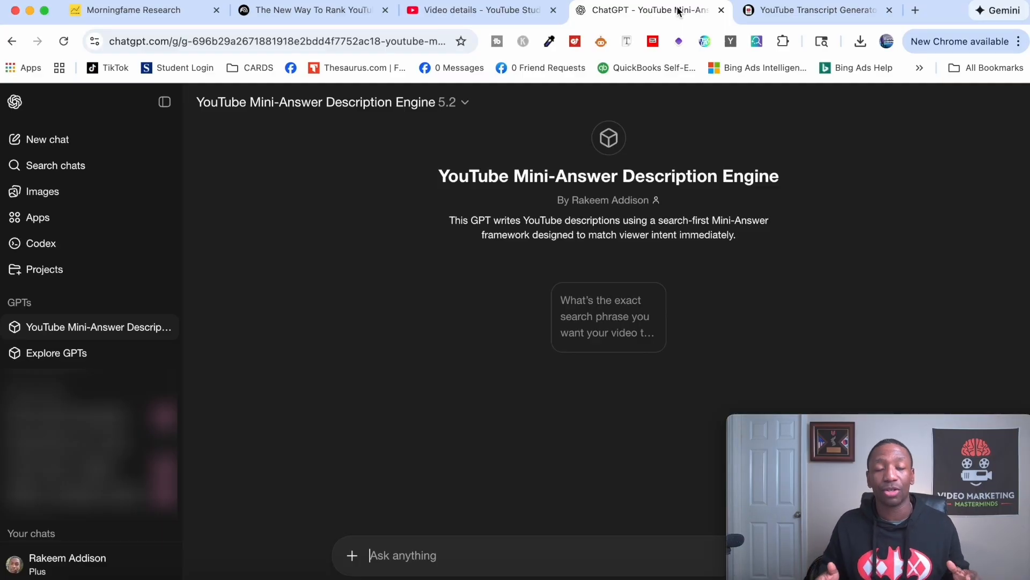
pyautogui.click(478, 11)
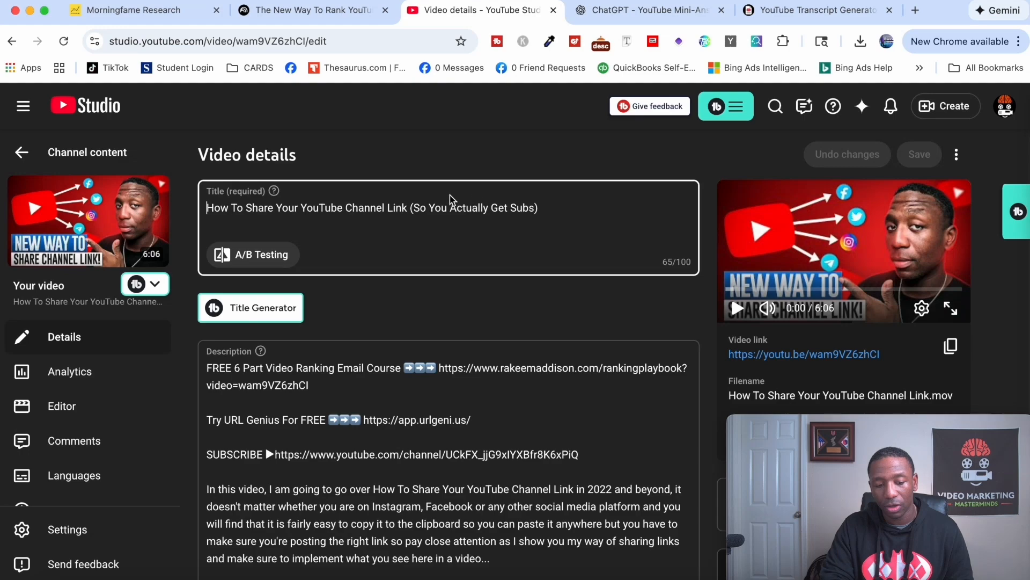
pyautogui.click(951, 348)
pyautogui.click(805, 10)
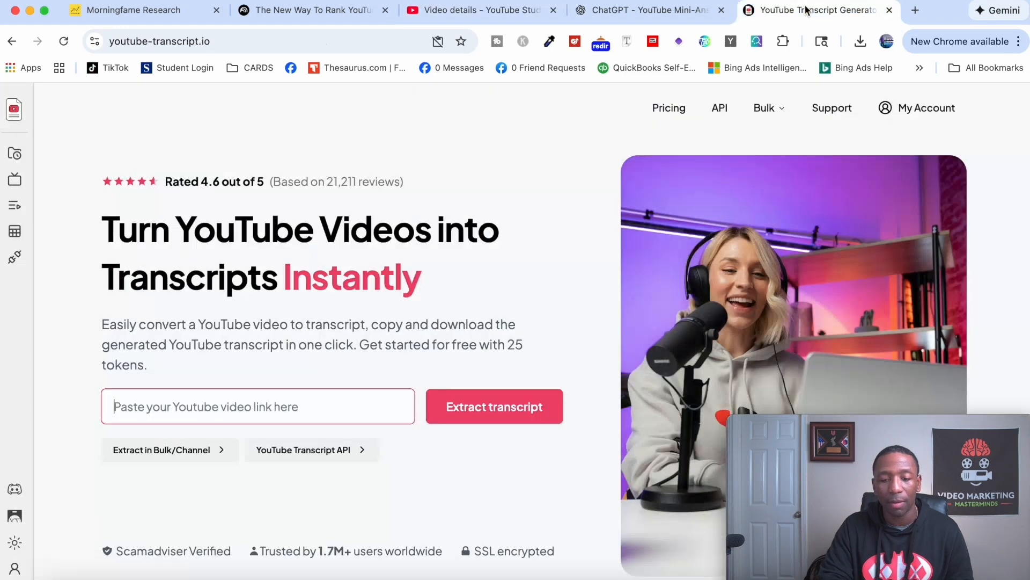
pyautogui.doubleClick(242, 41)
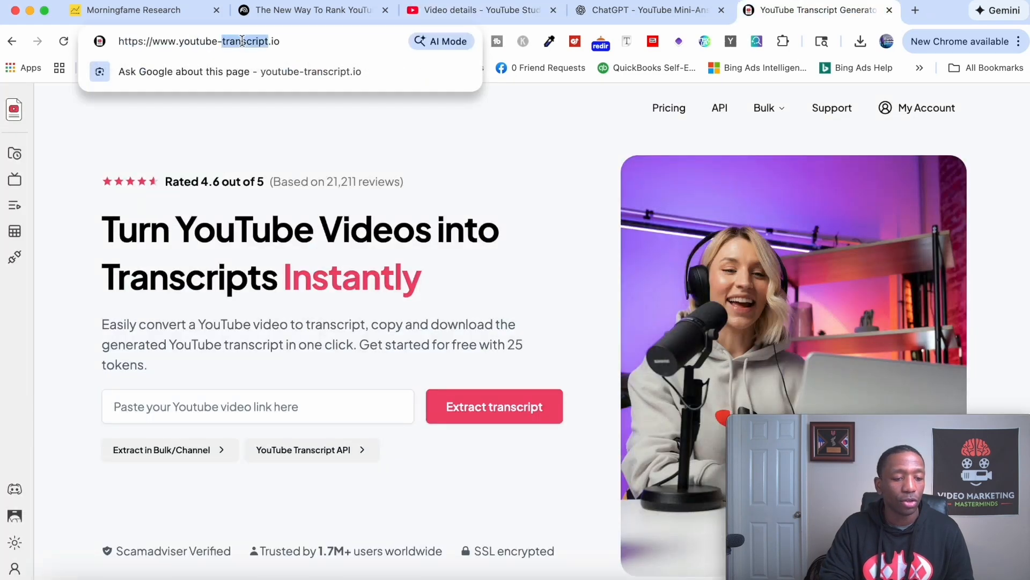
pyautogui.press('super+a')
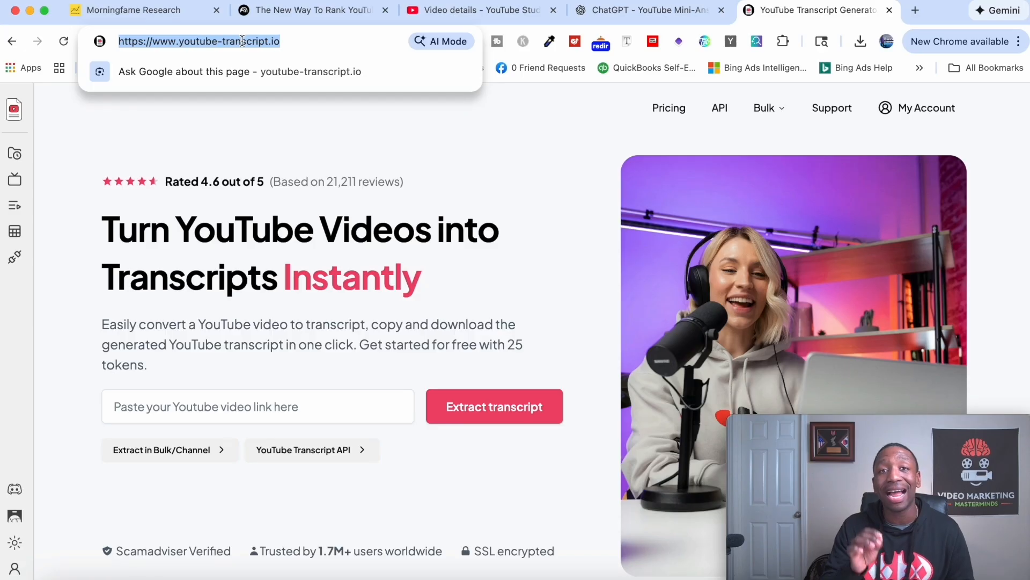
pyautogui.click(534, 224)
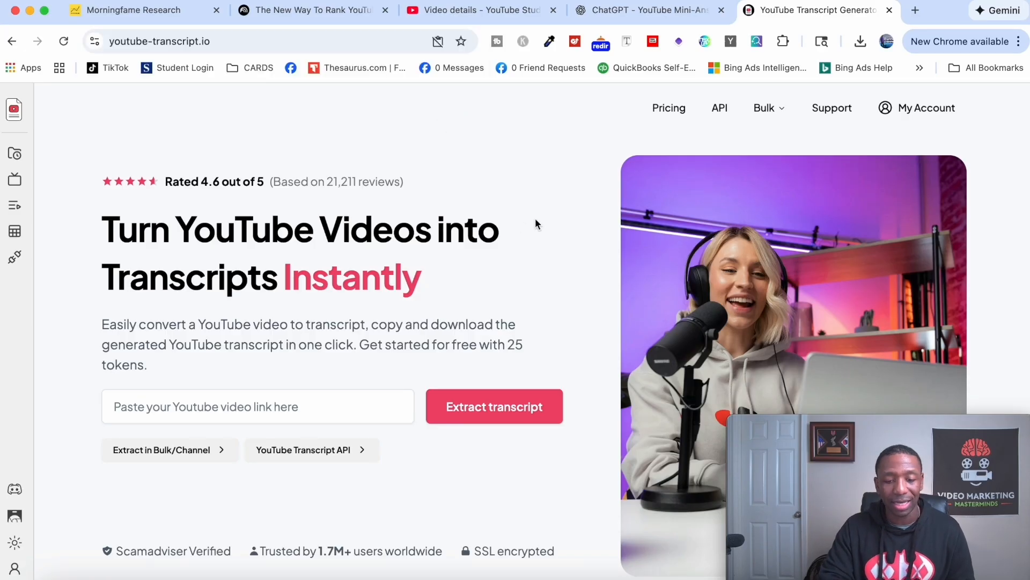
# Paste the copied video link into youtube-transcript.io and extract its transcript.
pyautogui.click(171, 409)
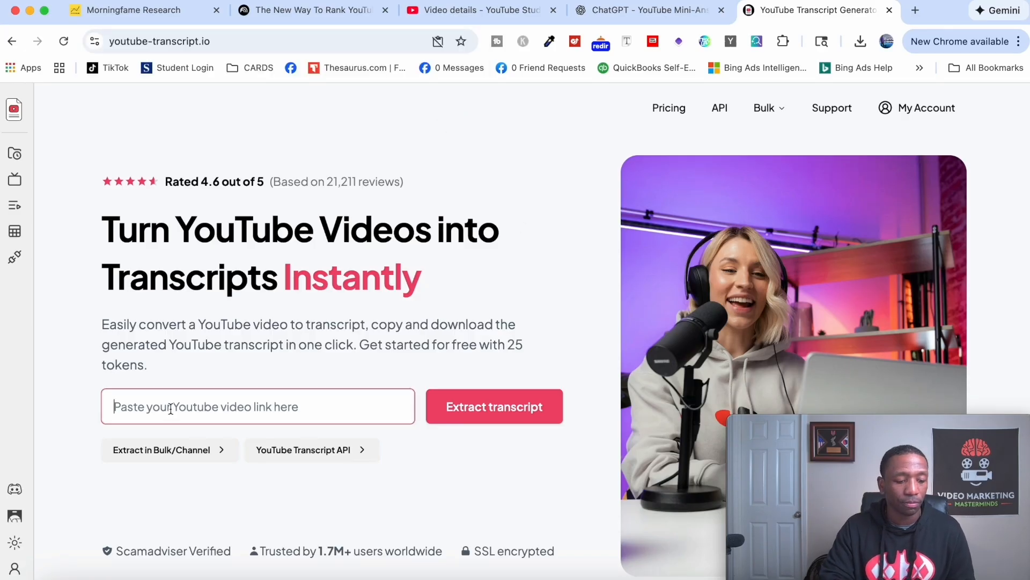
pyautogui.press('super+v')
pyautogui.click(477, 409)
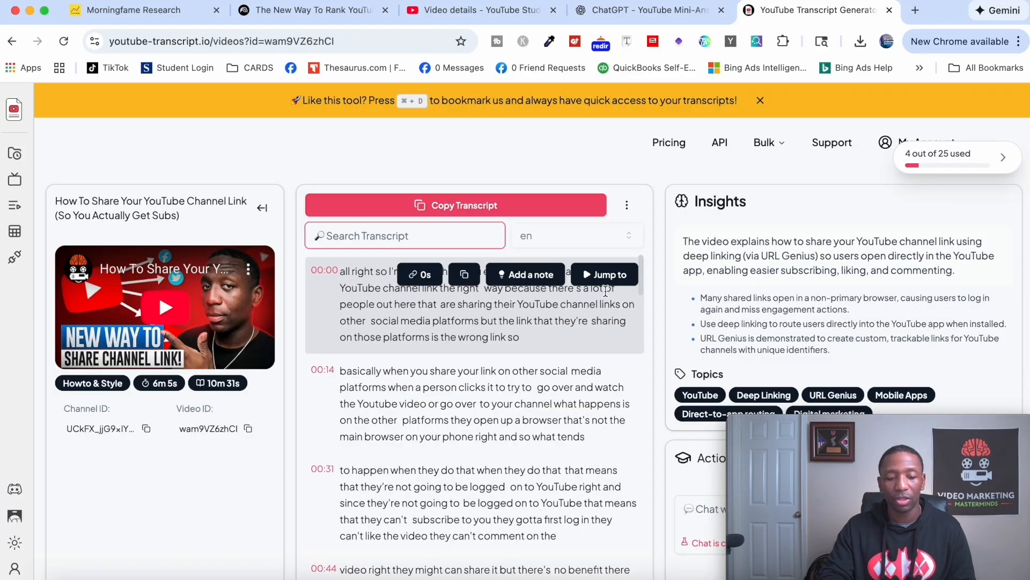
pyautogui.click(646, 181)
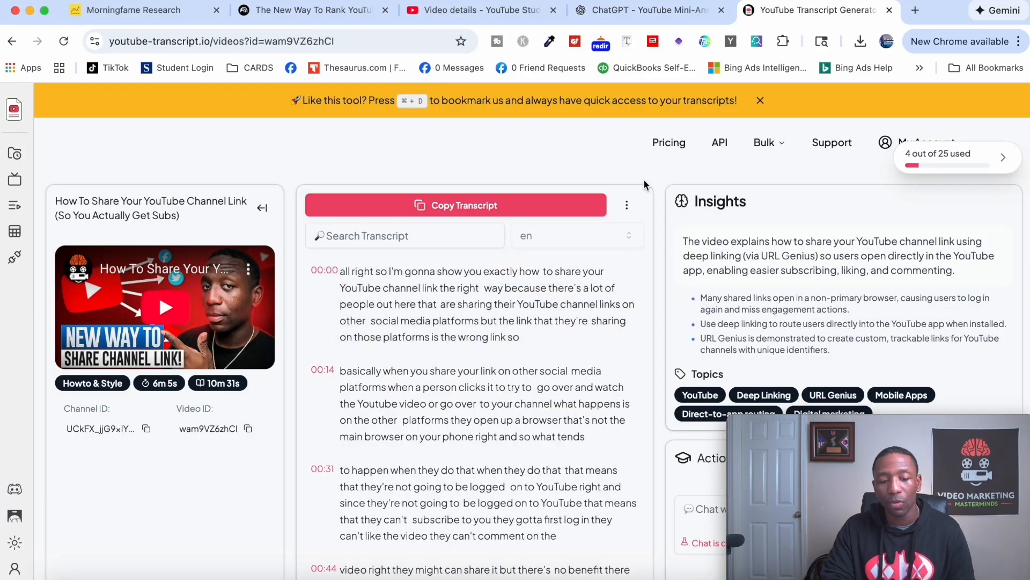
# Download the transcript as a .txt file with timing included, saving it under the suggested file name.
pyautogui.click(627, 207)
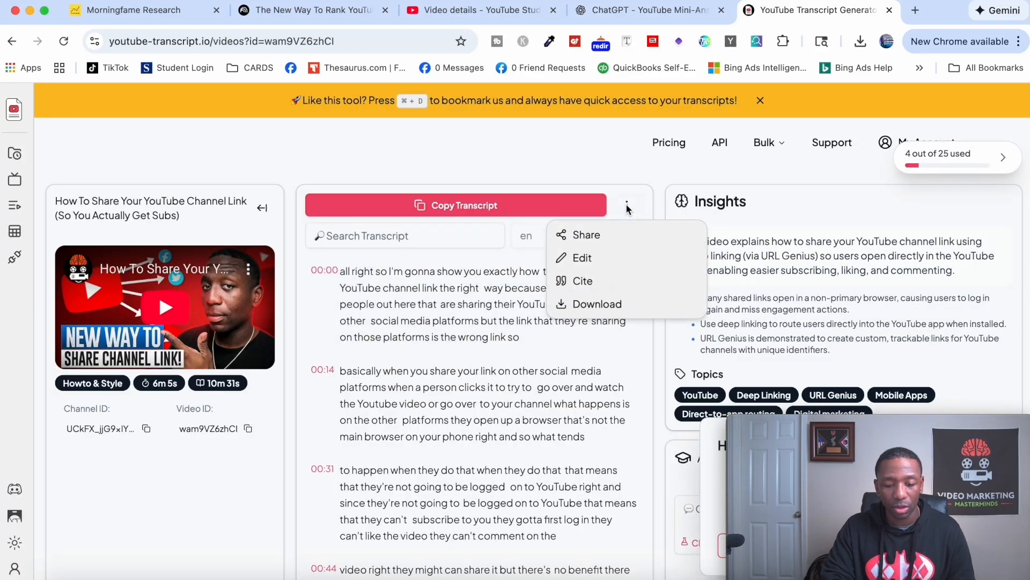
pyautogui.click(588, 304)
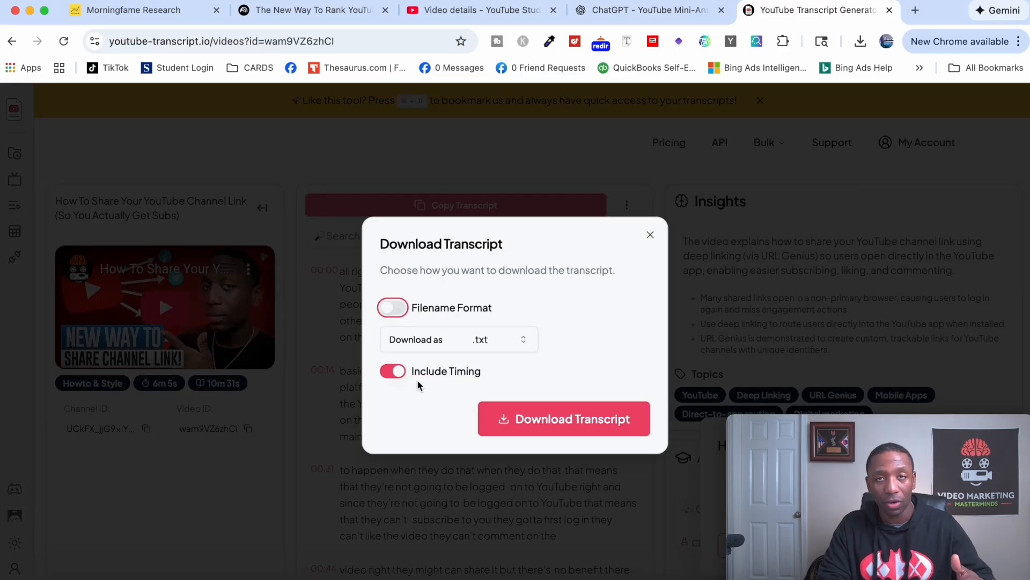
pyautogui.click(556, 421)
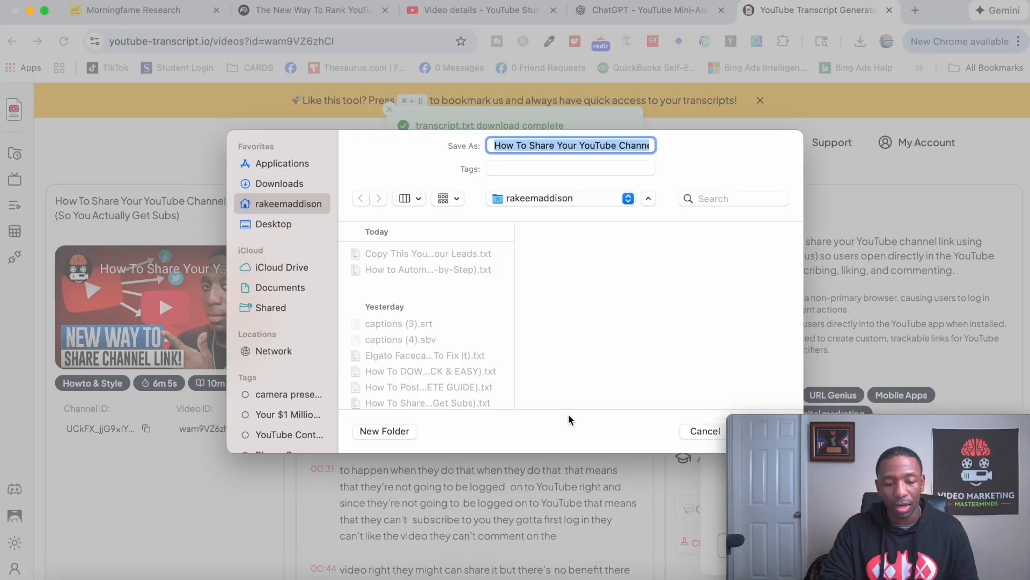
pyautogui.press('Return')
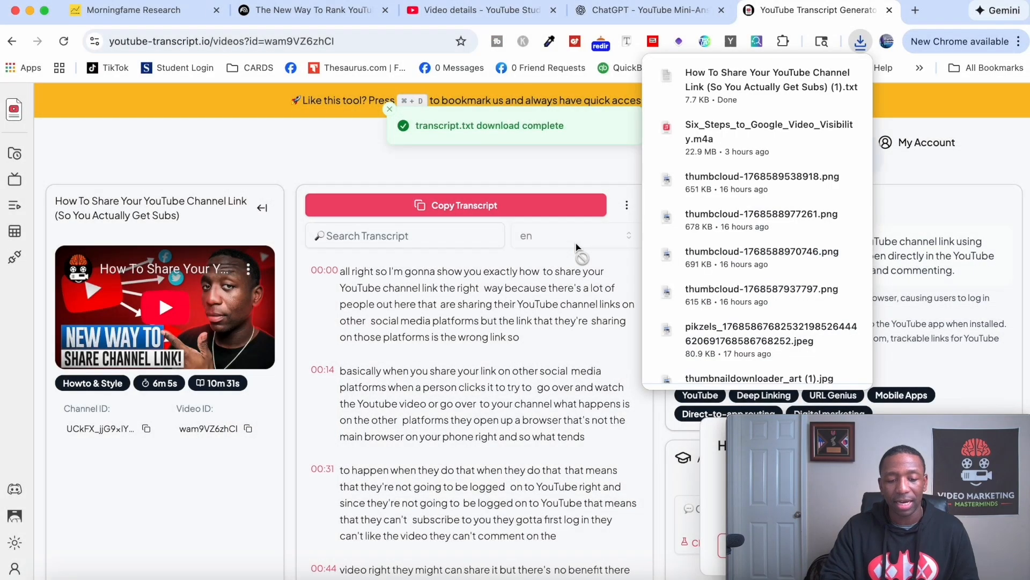
# Open the downloaded transcript text file and select all of its text.
pyautogui.click(782, 96)
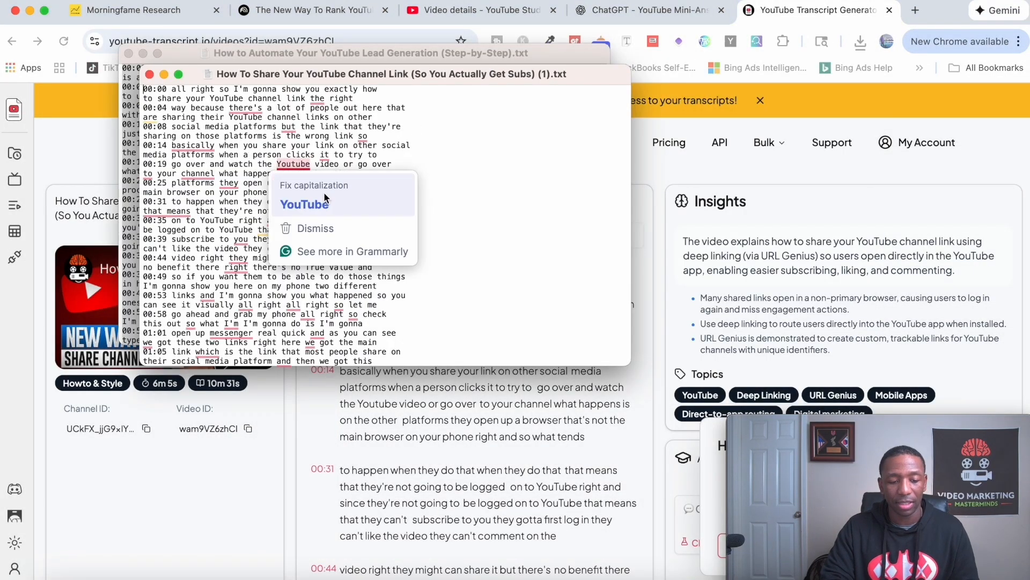
pyautogui.click(481, 141)
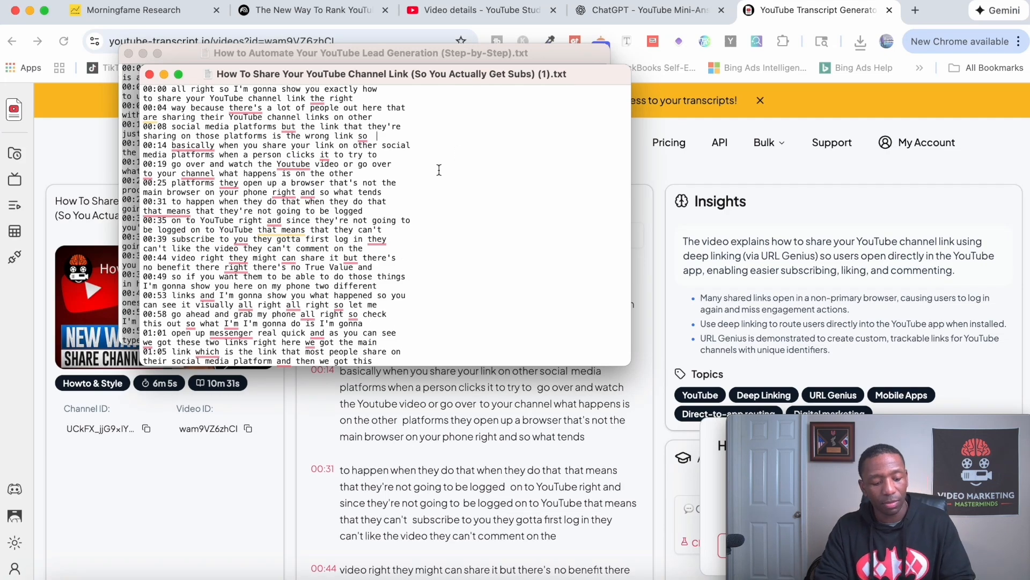
pyautogui.press('super+a')
# Start the YouTube Mini-Answer Description Engine chat with its suggested prompt and send "How To Share Your YouTube Channel Link" from the video title as primary keyword.
pyautogui.click(649, 9)
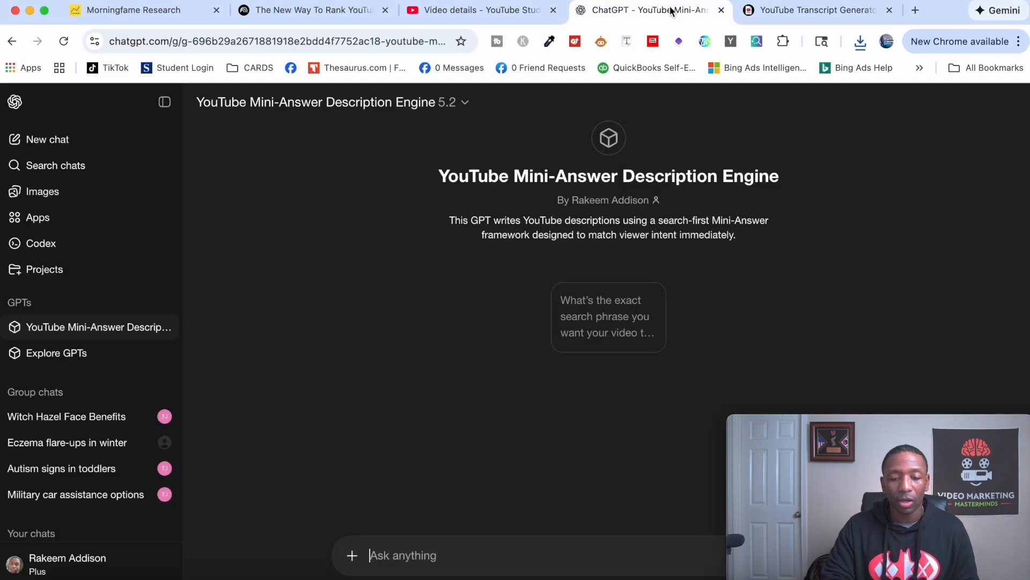
pyautogui.click(605, 311)
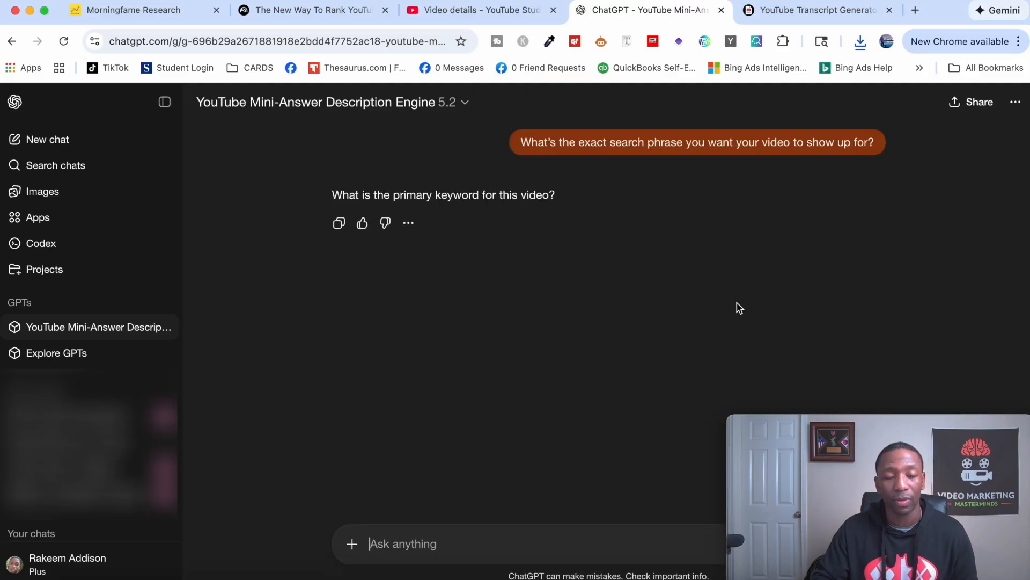
pyautogui.click(495, 11)
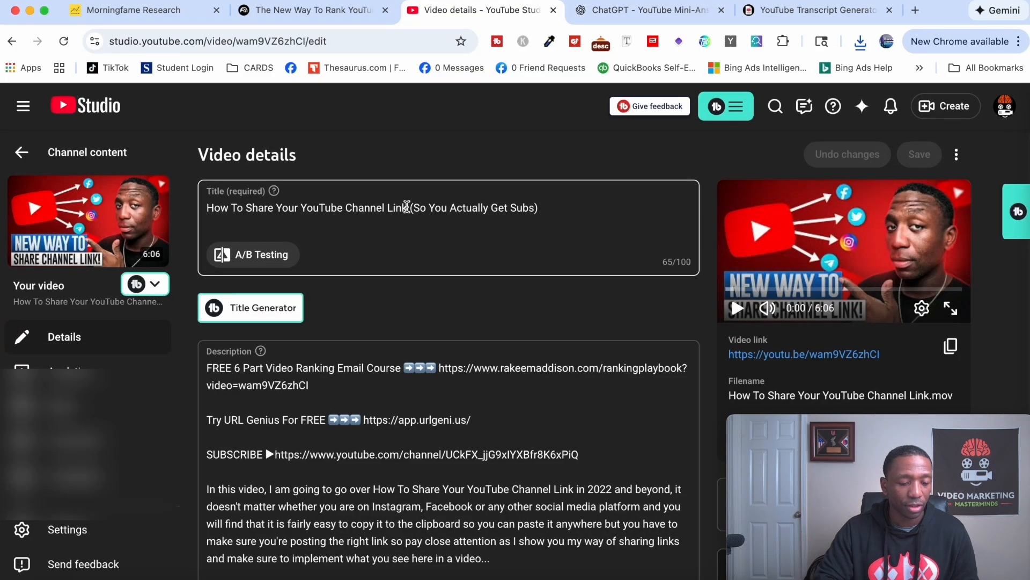
pyautogui.moveTo(407, 207); pyautogui.dragTo(202, 208)
pyautogui.press('super+c')
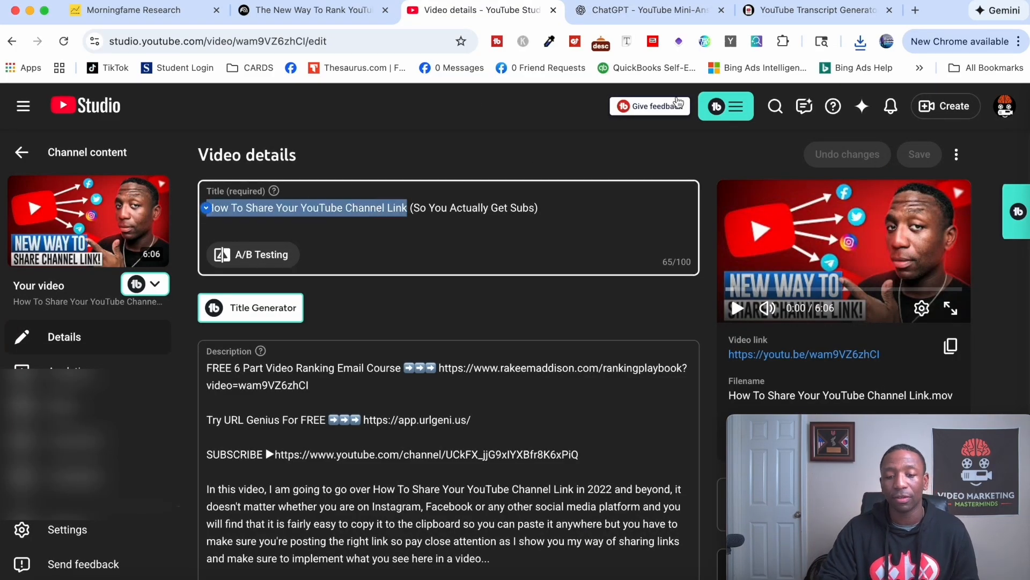
pyautogui.click(651, 13)
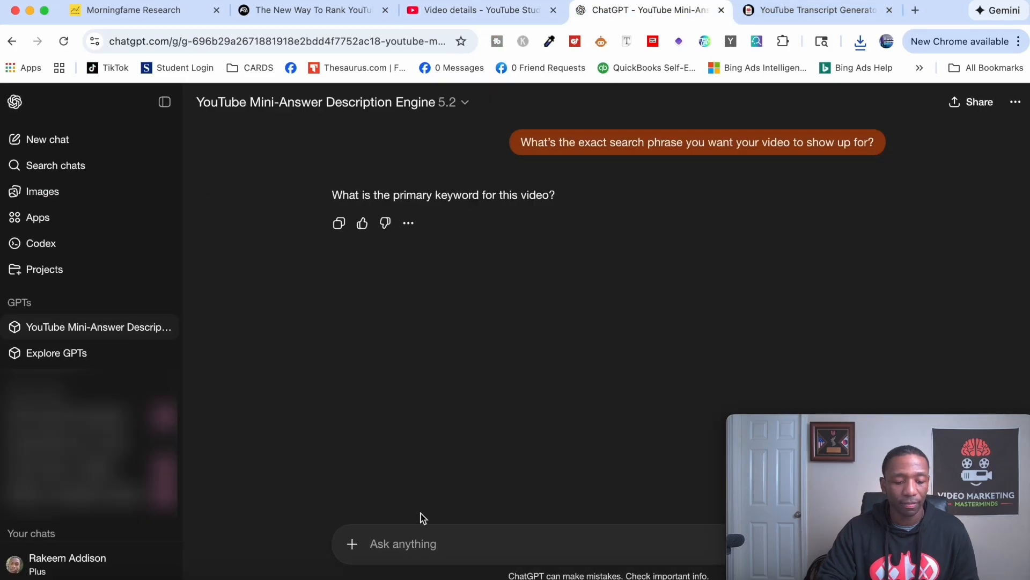
pyautogui.press('super+v')
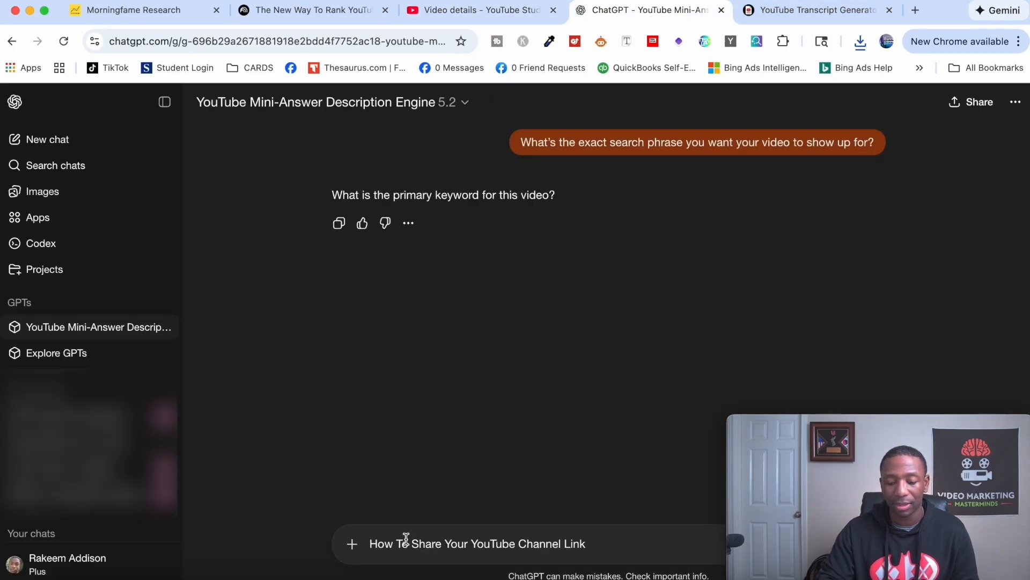
pyautogui.press('Return')
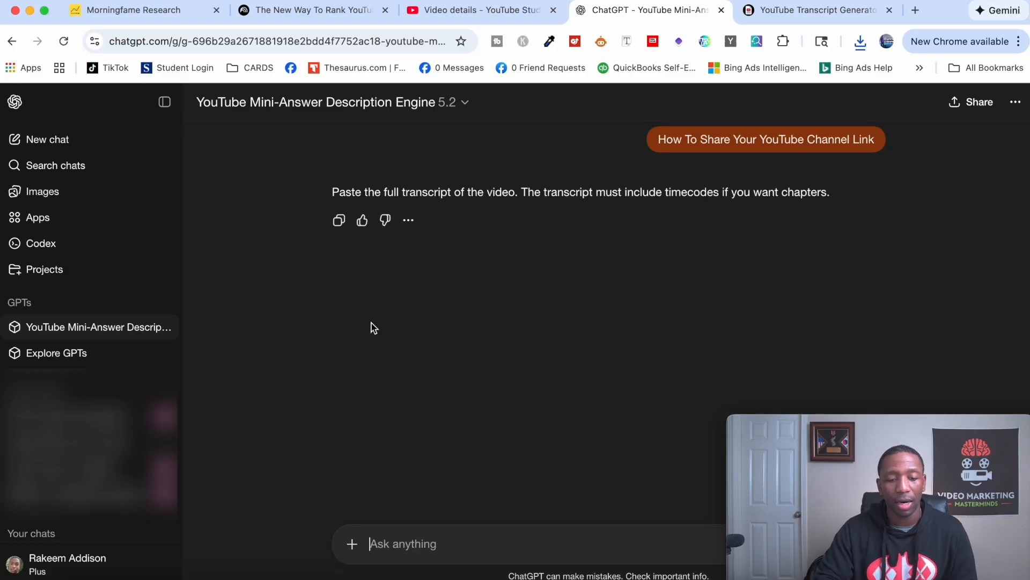
# Bring the downloaded transcript file into view on the desktop and select its full text for copying.
pyautogui.click(789, 13)
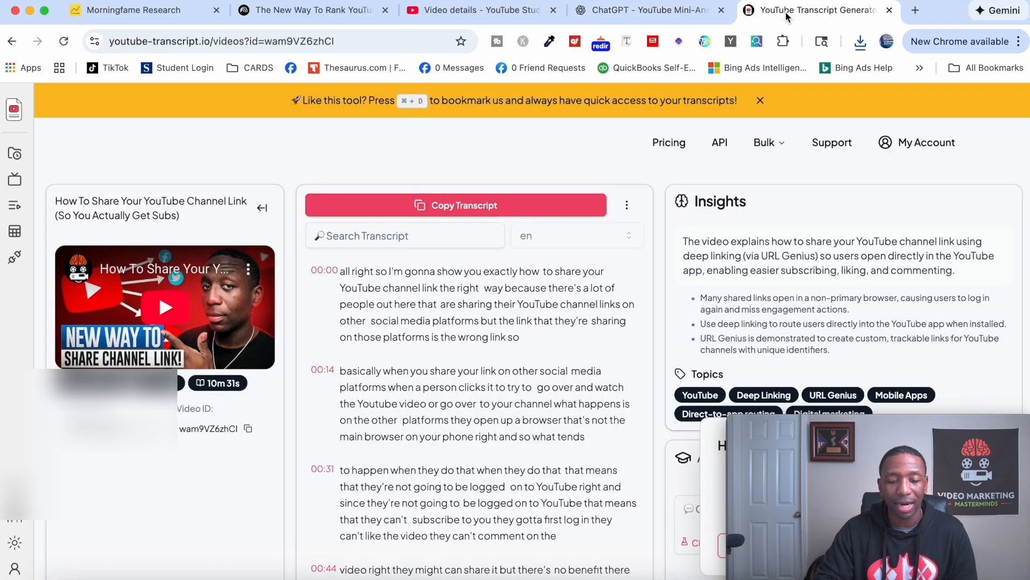
pyautogui.click(31, 12)
pyautogui.click(314, 124)
pyautogui.press('super+a')
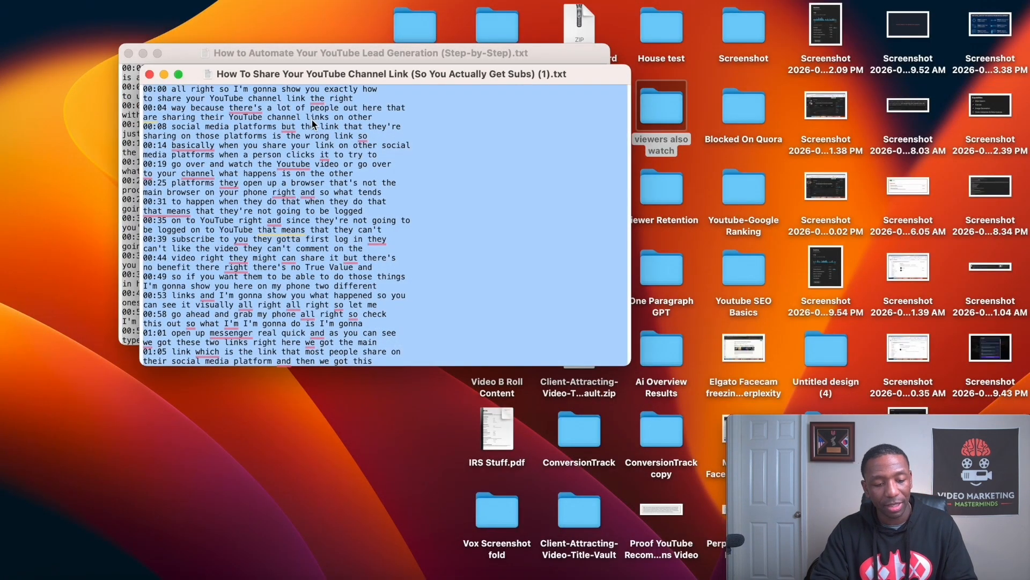
# Return to the YouTube Mini-Answer Description Engine chat in Chrome and submit the full timecoded transcript.
pyautogui.click(702, 576)
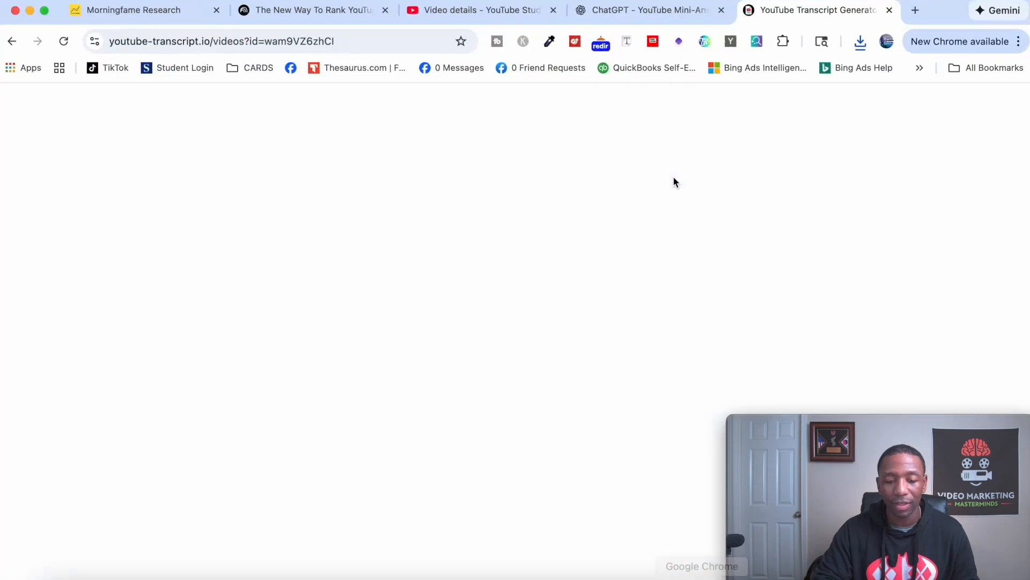
pyautogui.click(665, 17)
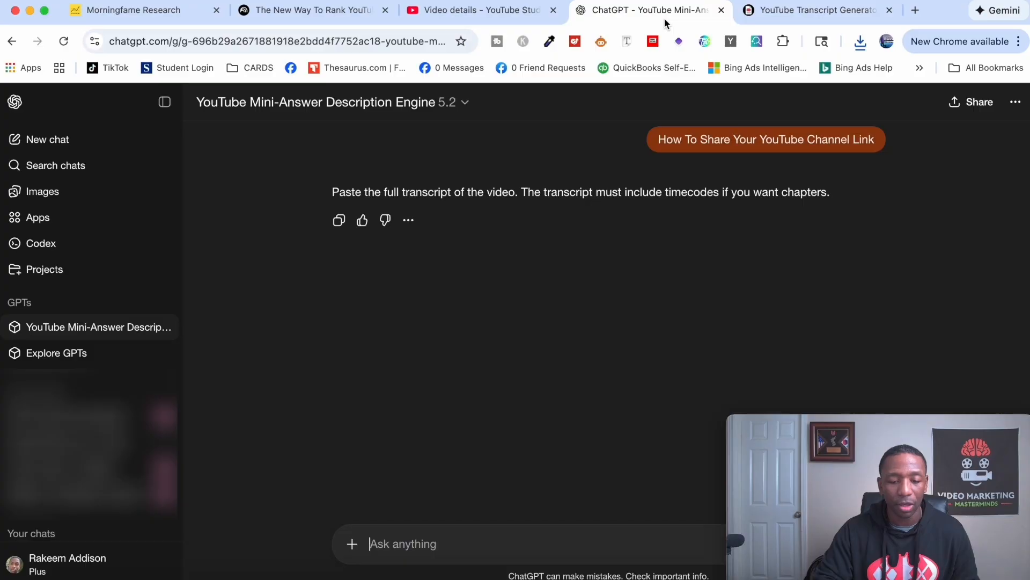
pyautogui.click(419, 538)
pyautogui.press('super+v')
pyautogui.press('Return')
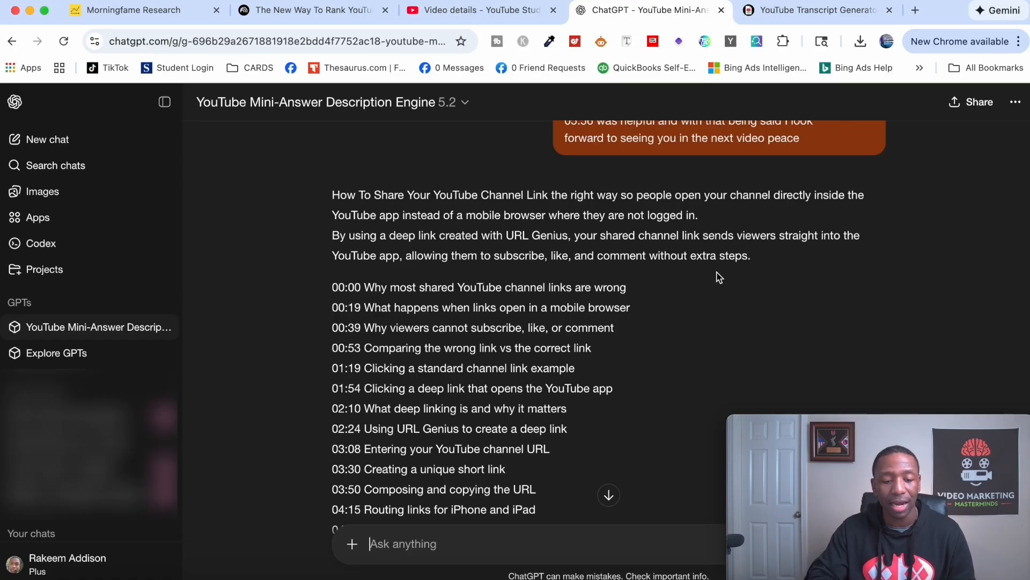
# Review the generated description with its chapter list and copy the whole response.
pyautogui.scroll(-3, 719, 278)
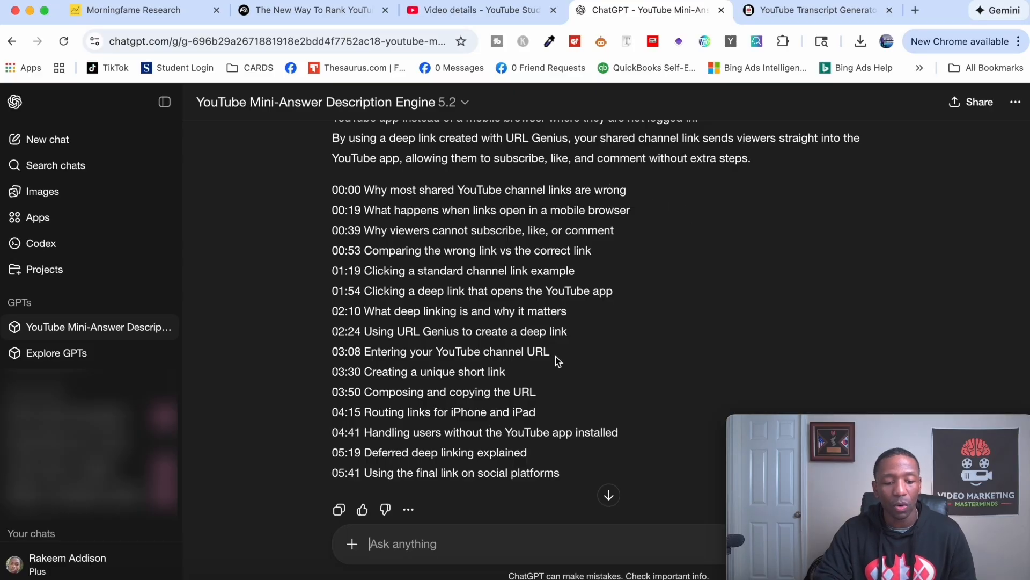
pyautogui.scroll(-1, 550, 359)
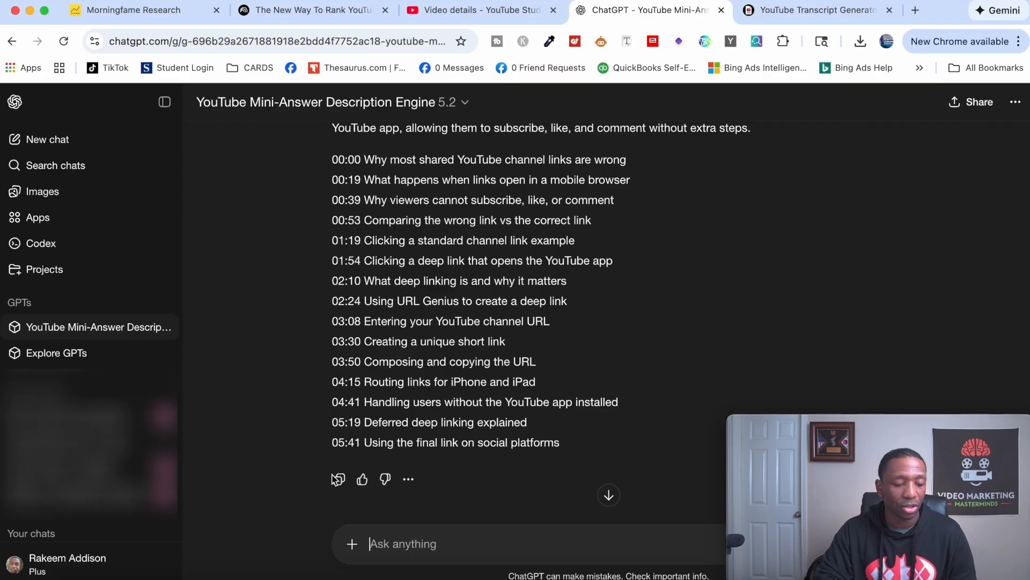
pyautogui.click(338, 479)
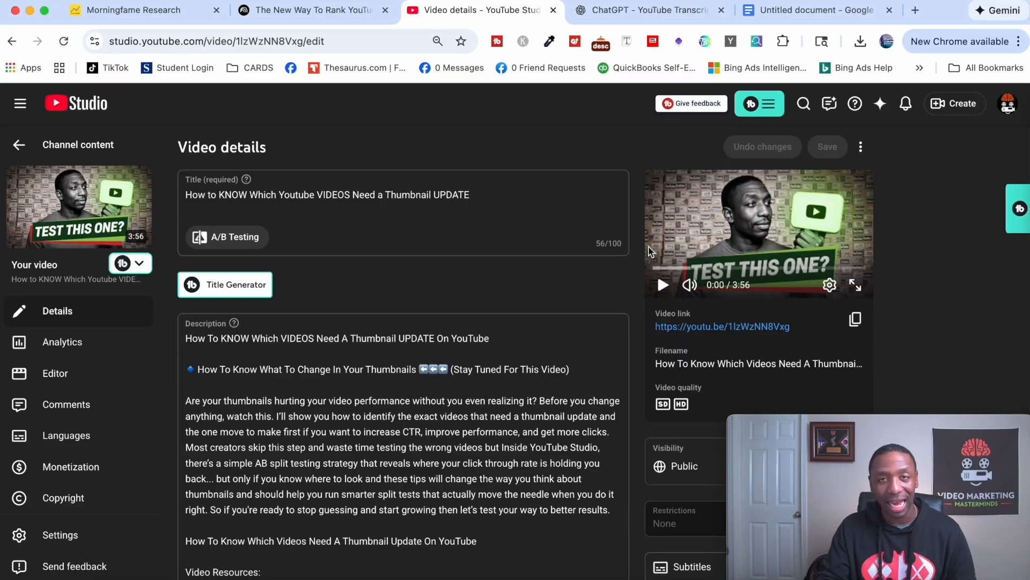
# Open the English (United States) language settings of the thumbnail update video and duplicate its automatic subtitles for editing.
pyautogui.click(66, 436)
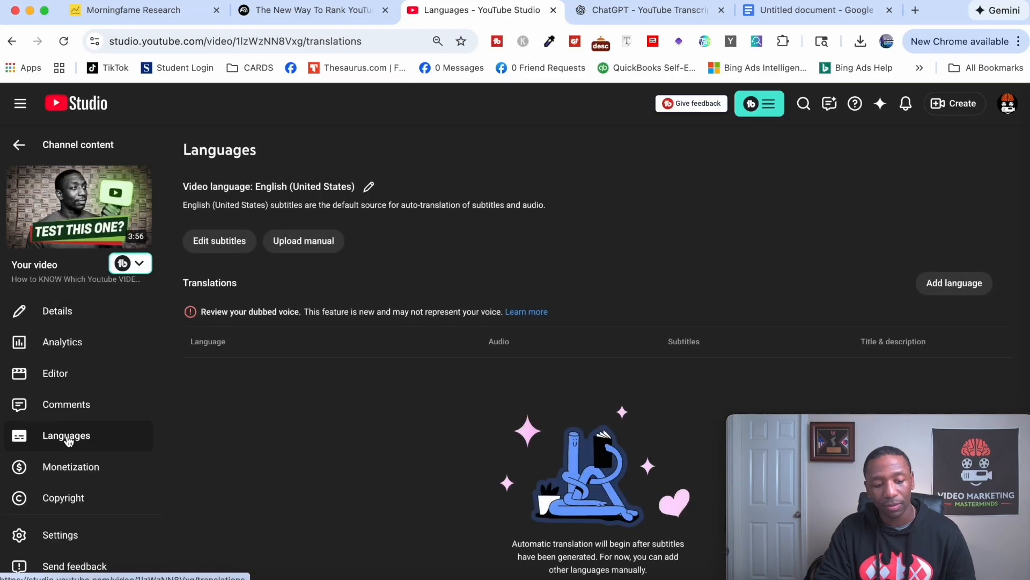
pyautogui.click(368, 188)
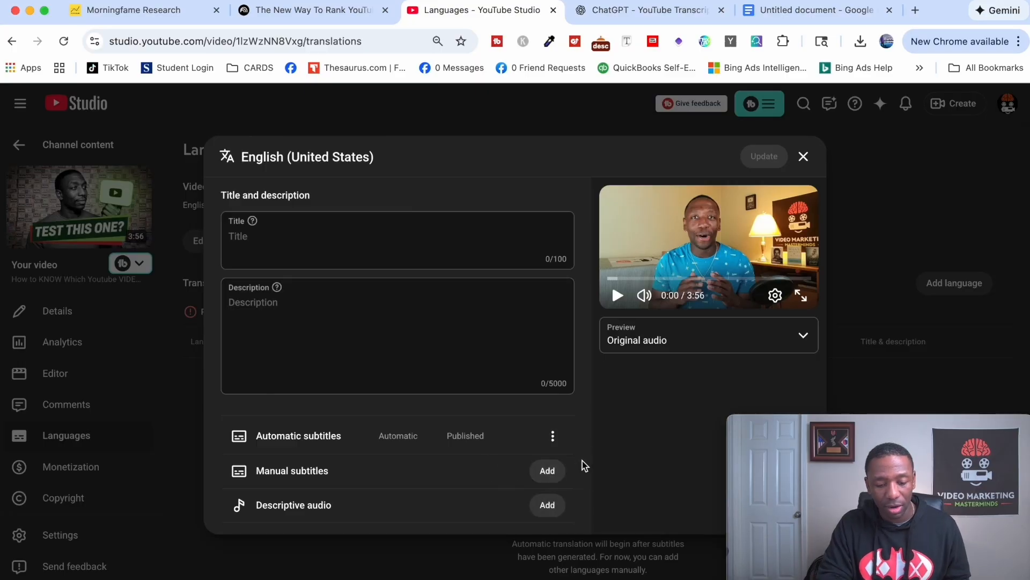
pyautogui.click(553, 436)
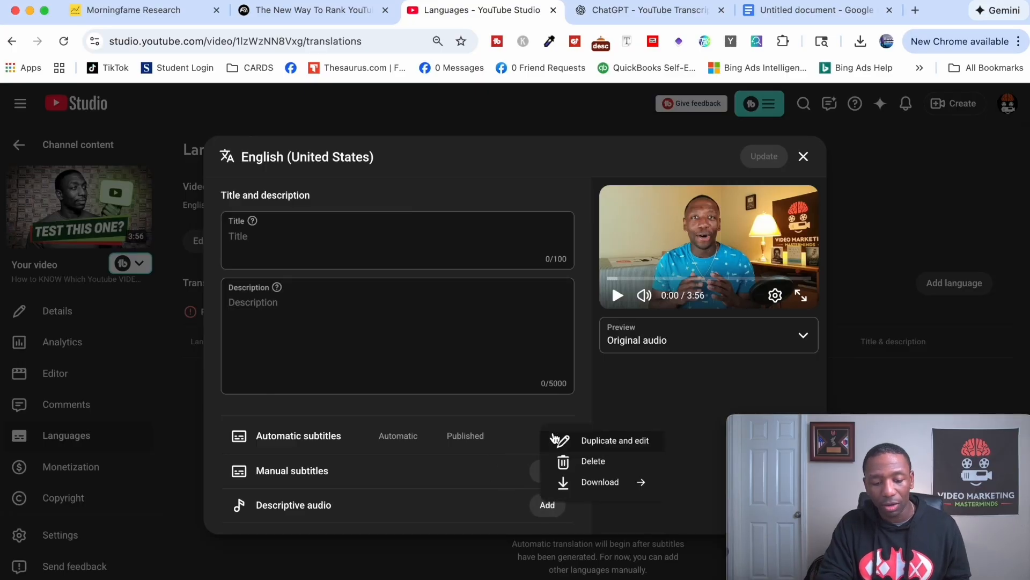
pyautogui.click(605, 441)
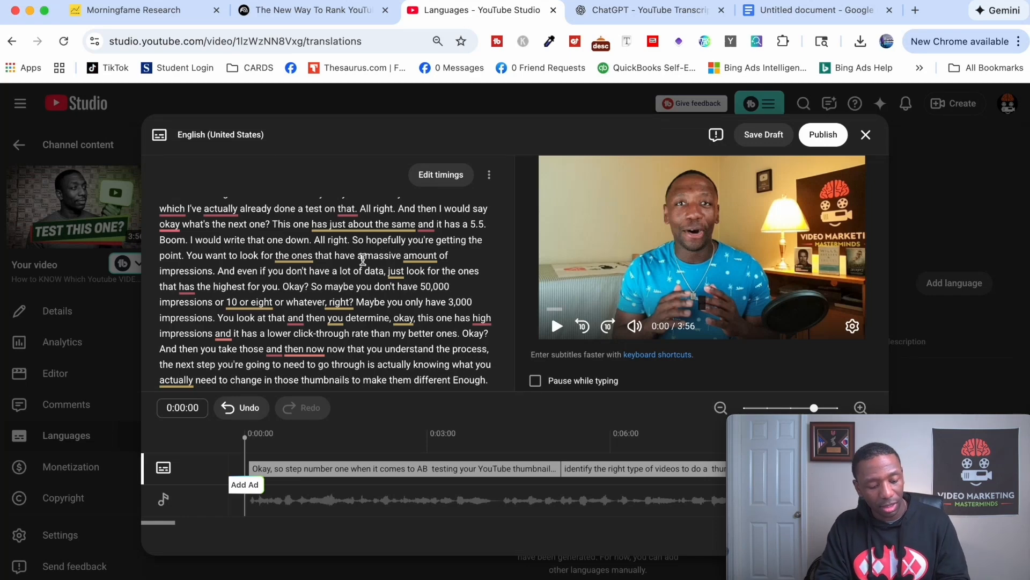
# Copy the entire subtitle text and submit it to the YouTube Transcript Cleaner GPT in response to its "Drop your transcript here" starter.
pyautogui.press('super+a')
pyautogui.hotkey('ctrl', 'Tab')
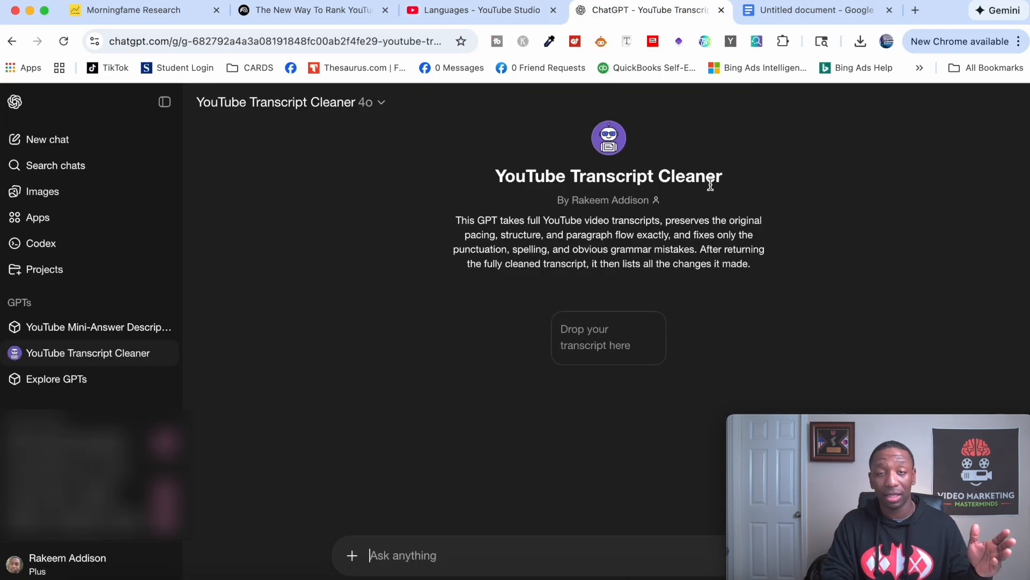
pyautogui.click(585, 343)
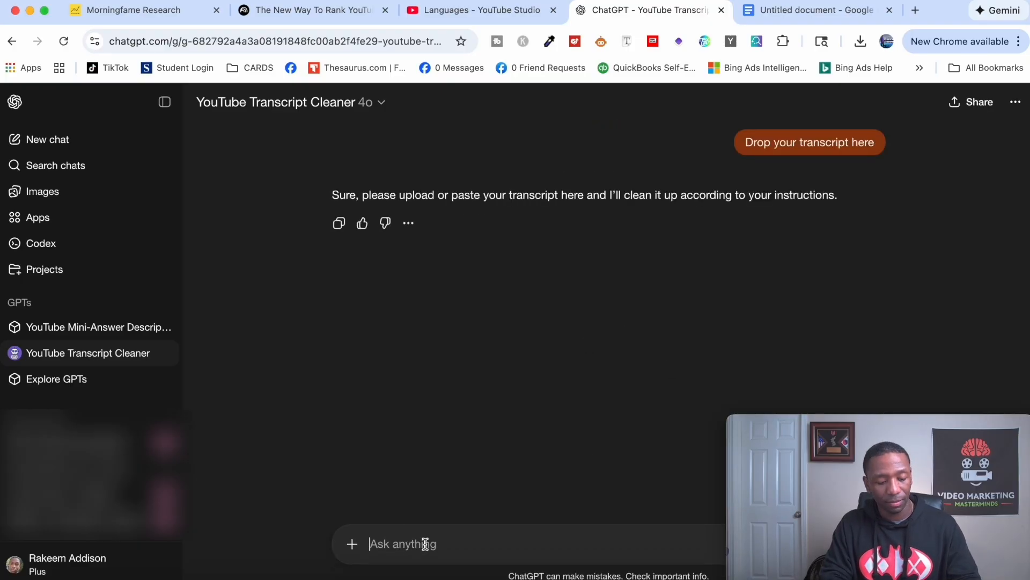
pyautogui.press('super+v')
pyautogui.press('Return')
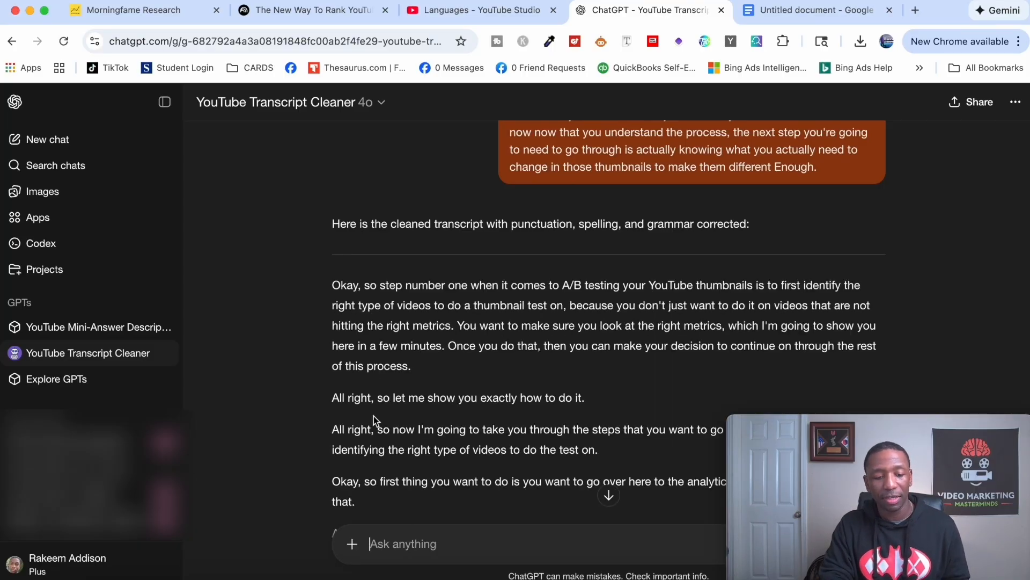
# Review the cleaned transcript and its List of Changes Made, and copy only the cleaned transcript text without the change list.
pyautogui.scroll(-10, 374, 416)
pyautogui.scroll(-20, 374, 417)
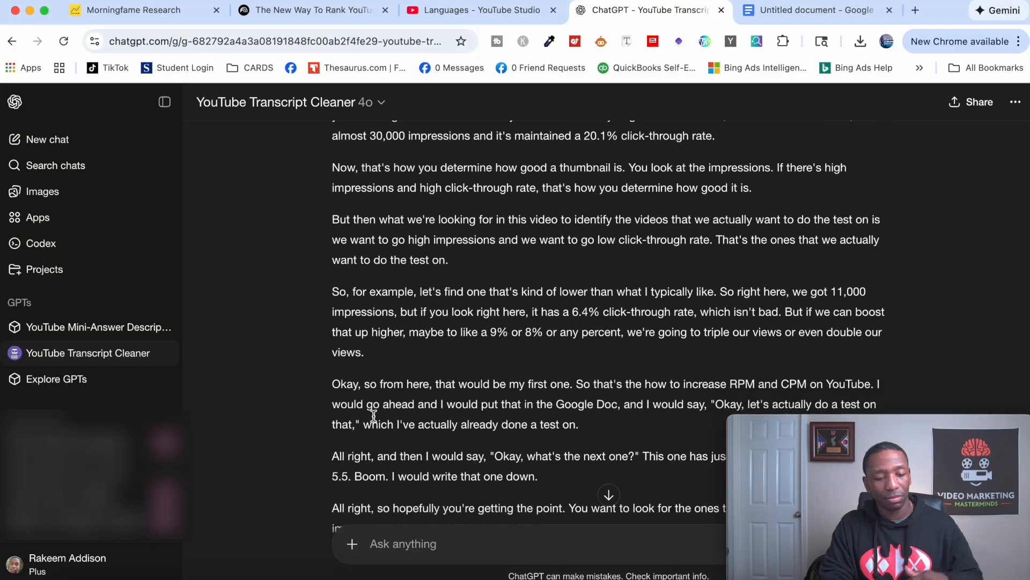
pyautogui.scroll(-5, 374, 417)
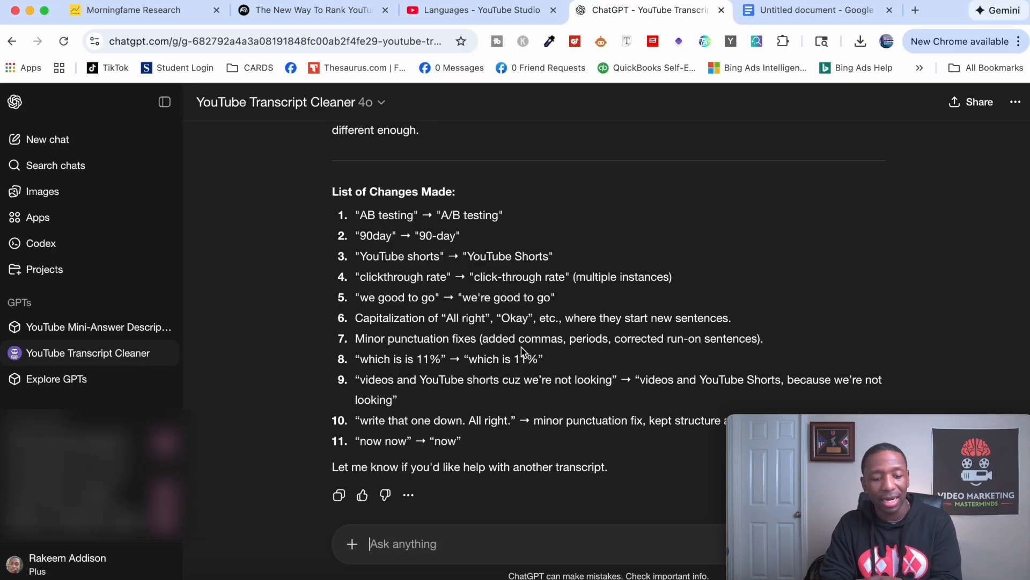
pyautogui.scroll(3, 522, 353)
pyautogui.scroll(4, 522, 353)
pyautogui.scroll(-1, 430, 403)
pyautogui.moveTo(430, 400); pyautogui.dragTo(333, 314)
pyautogui.scroll(-5, 327, 362)
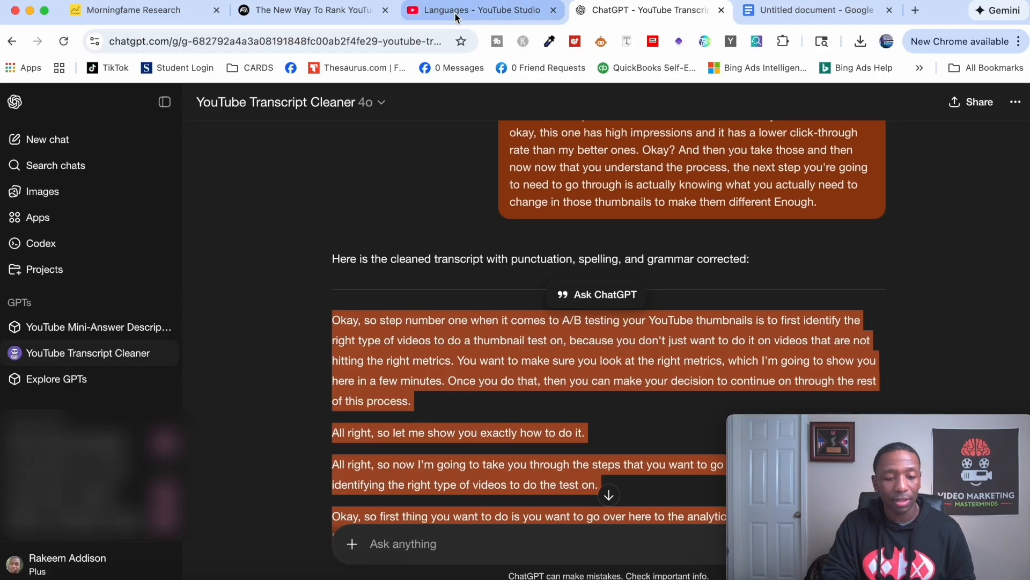
# Publish the cleaned transcript in place of the existing English (United States) subtitle text in YouTube Studio, and open the video language details.
pyautogui.click(475, 10)
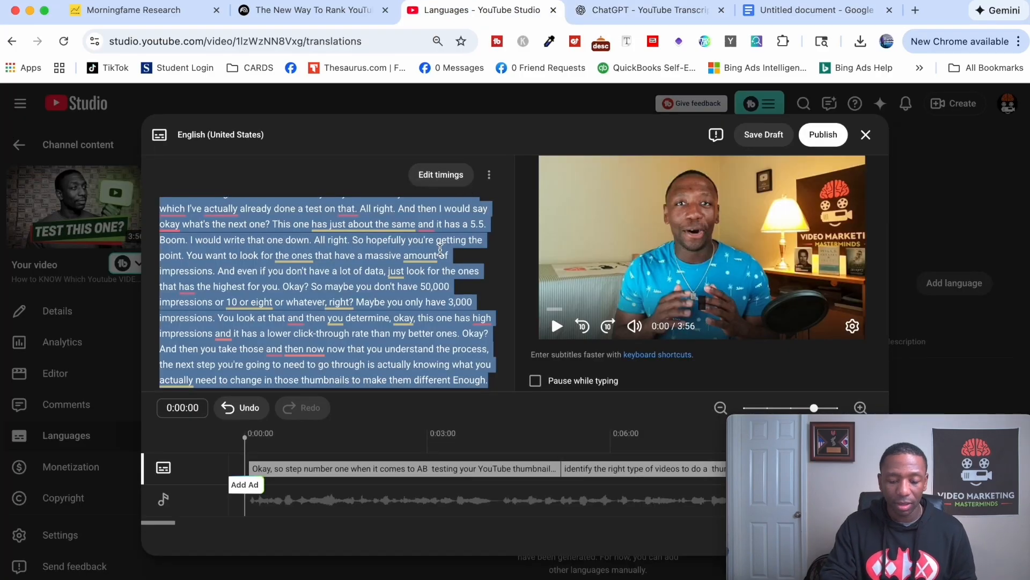
pyautogui.press('BackSpace')
pyautogui.press('super+v')
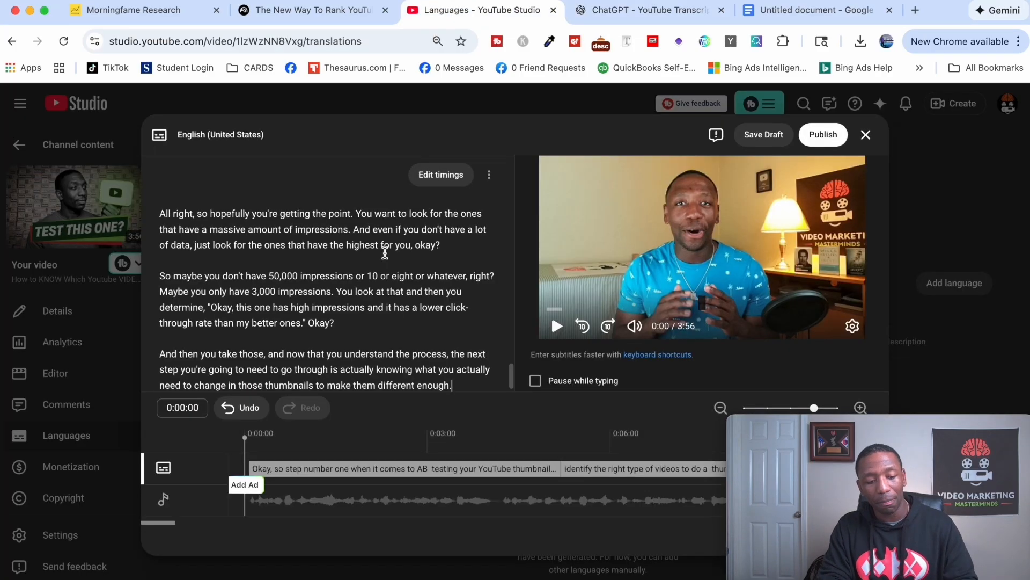
pyautogui.click(830, 140)
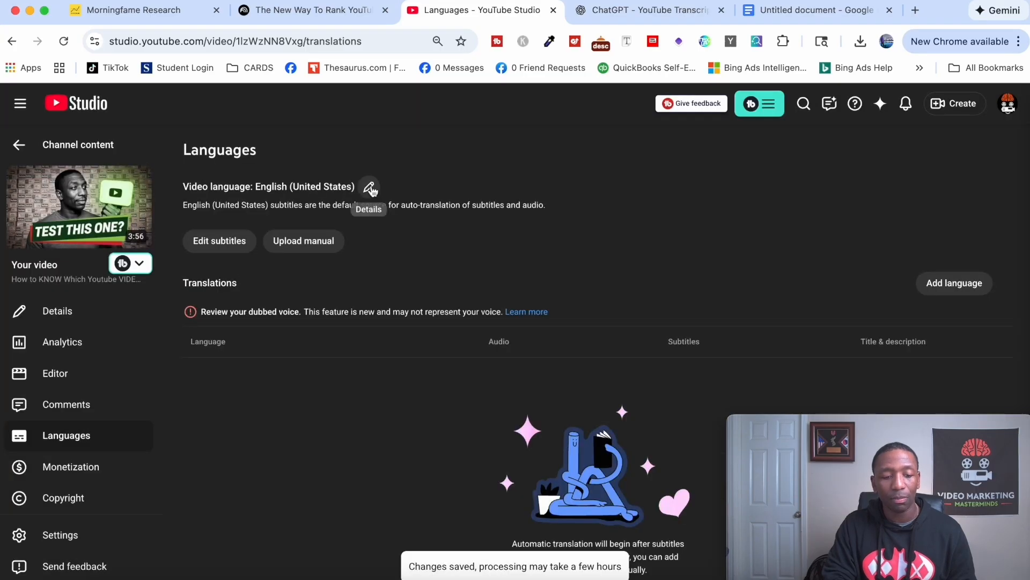
pyautogui.click(370, 188)
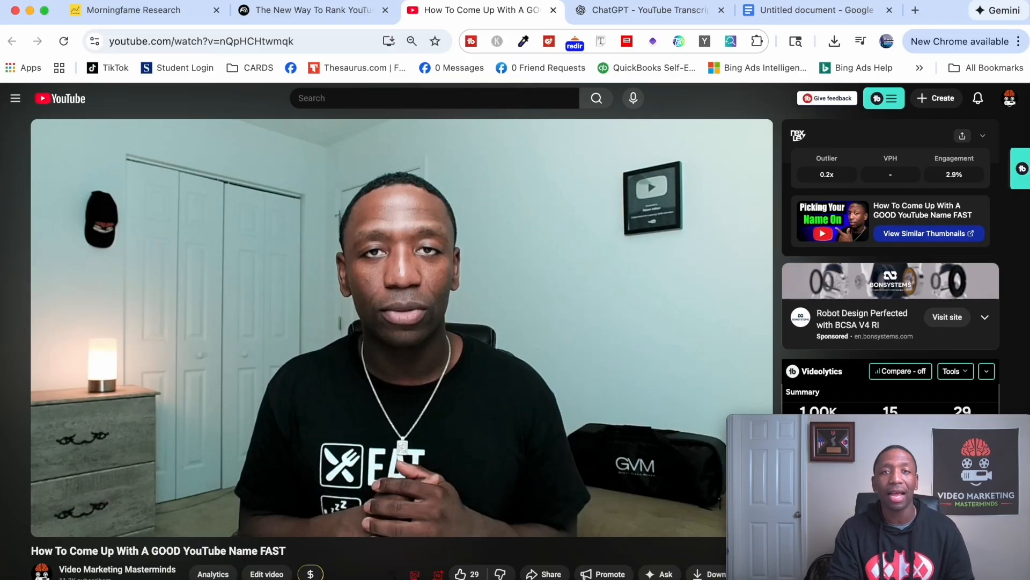
# Play the YouTube video "How To Come Up With A GOOD YouTube Name FAST" and resume it at the video editing scene.
pyautogui.click(51, 525)
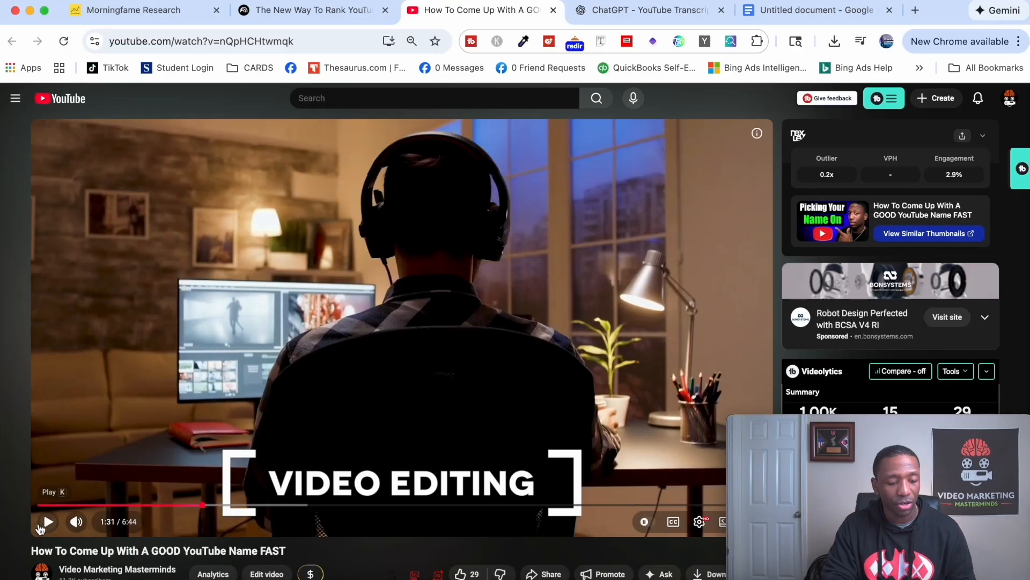
pyautogui.click(48, 521)
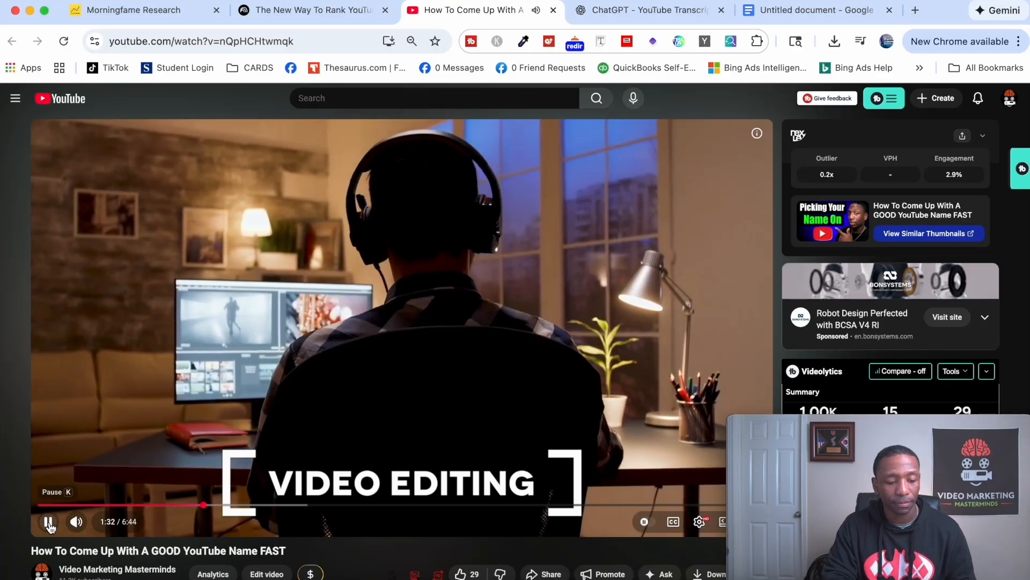